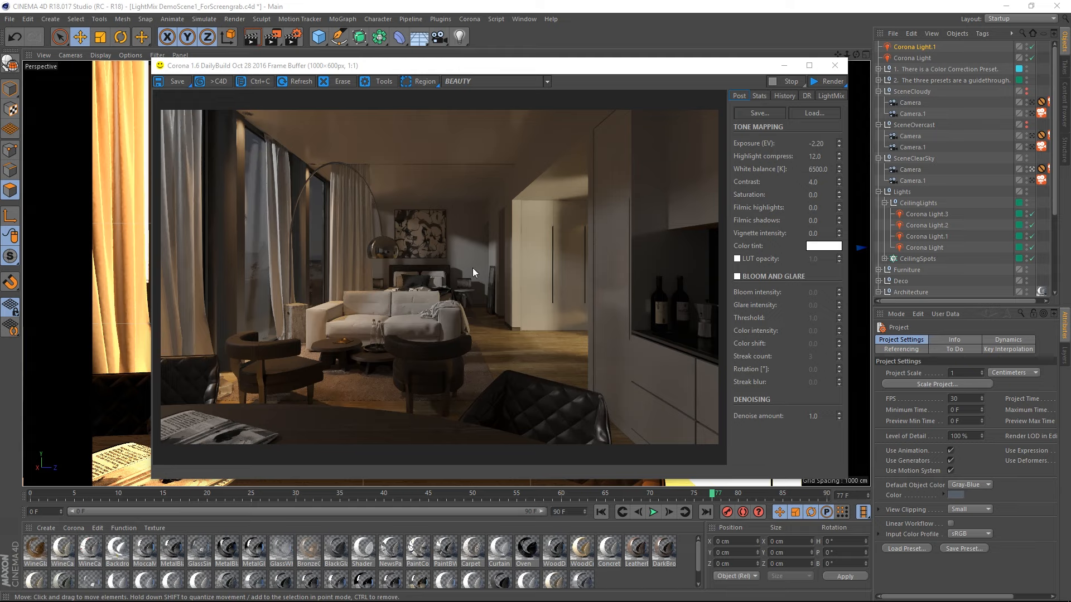
Load the Default.conf post-processing settings, and save the current post settings over Default.conf.
{"action": "left_click", "coordinate": [822, 114]}
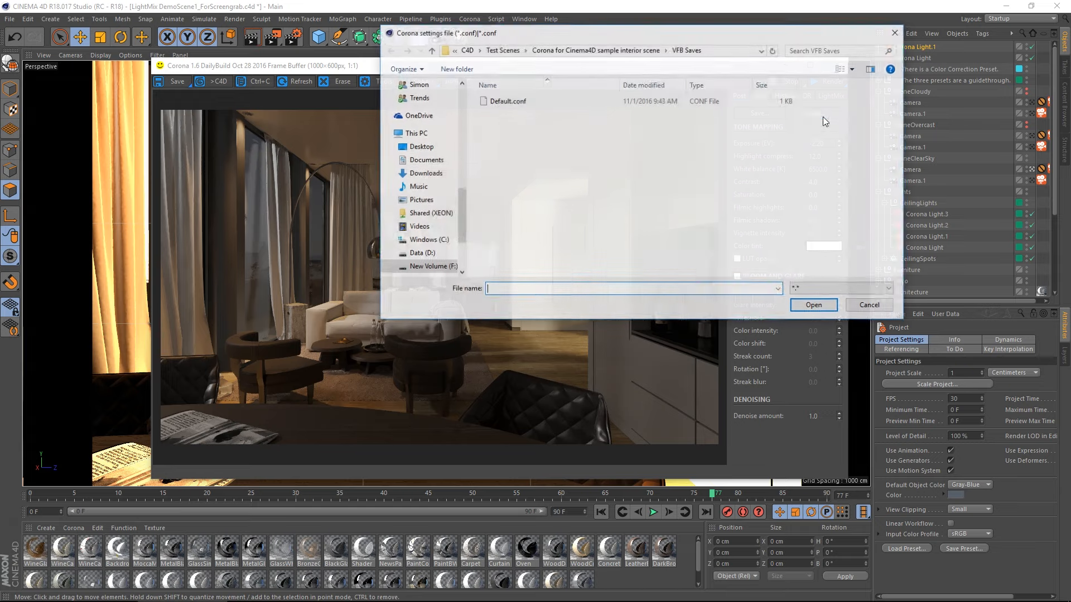
{"action": "double_click", "coordinate": [536, 105]}
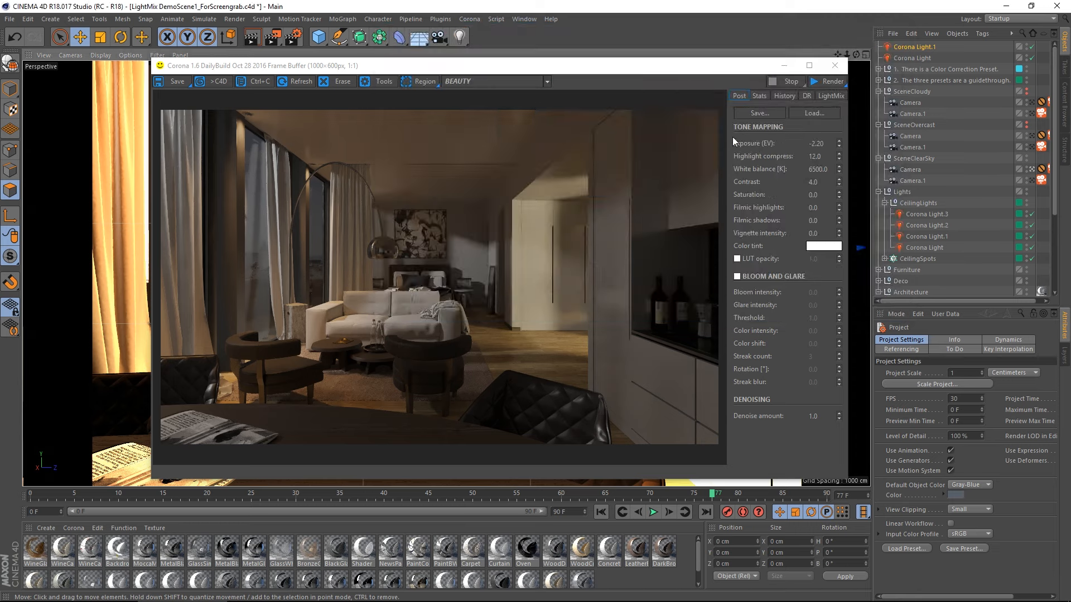
{"action": "left_click", "coordinate": [775, 114]}
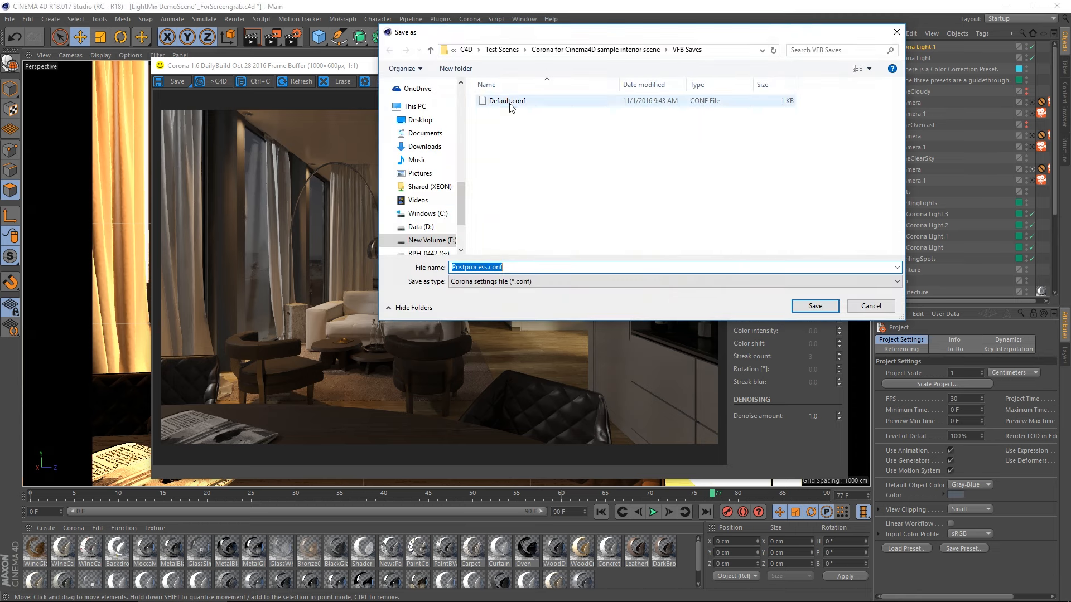
{"action": "double_click", "coordinate": [509, 102]}
{"action": "left_click", "coordinate": [556, 306]}
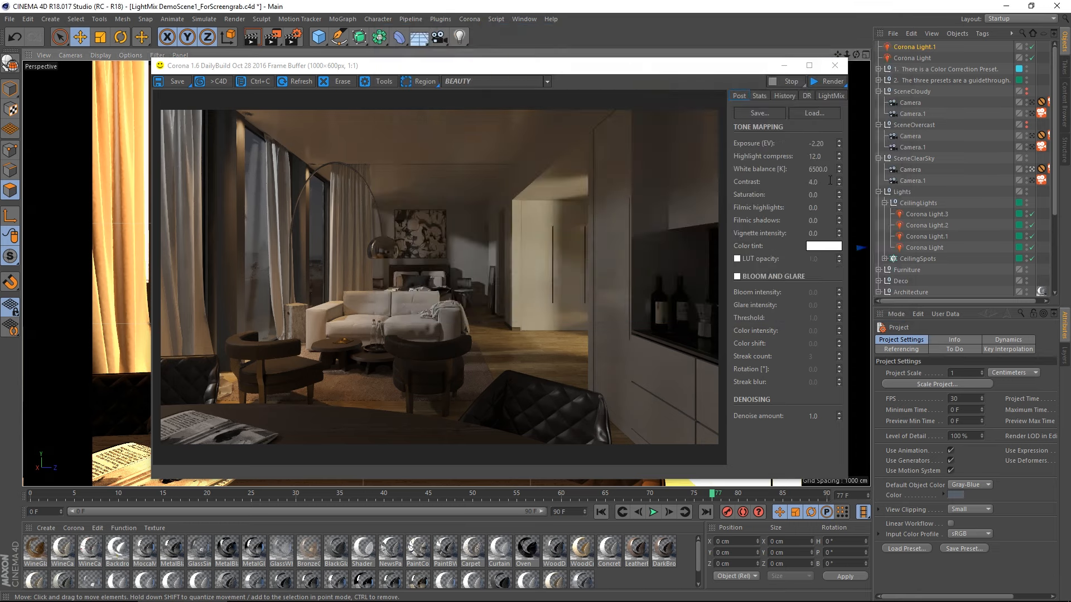
Raise the exposure to -1.112 and filmic shadows to 1.0, and save these post settings as HighContrast.
{"action": "left_click_drag", "start_coordinate": [838, 145], "coordinate": [835, 566]}
{"action": "left_click_drag", "start_coordinate": [838, 222], "coordinate": [831, 478]}
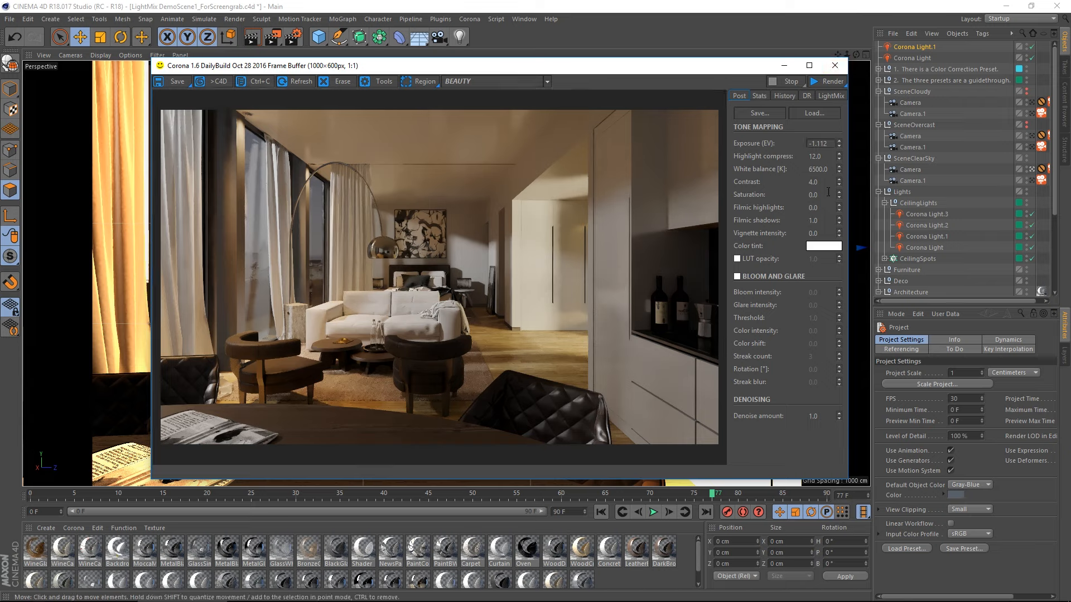
{"action": "left_click", "coordinate": [759, 114]}
{"action": "type", "text": "HighContrast"}
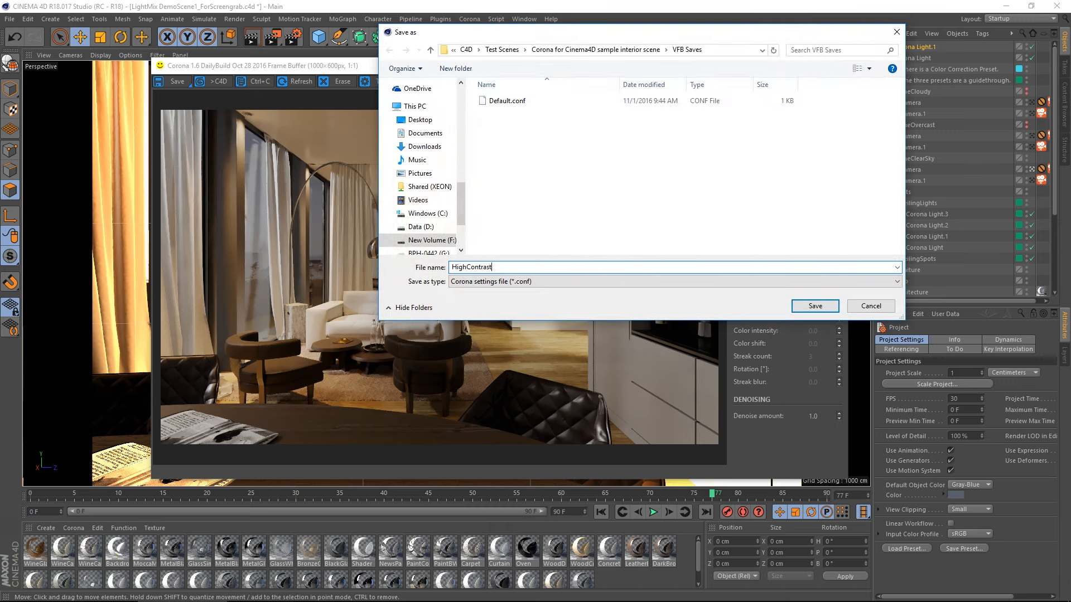
{"action": "left_click", "coordinate": [794, 306]}
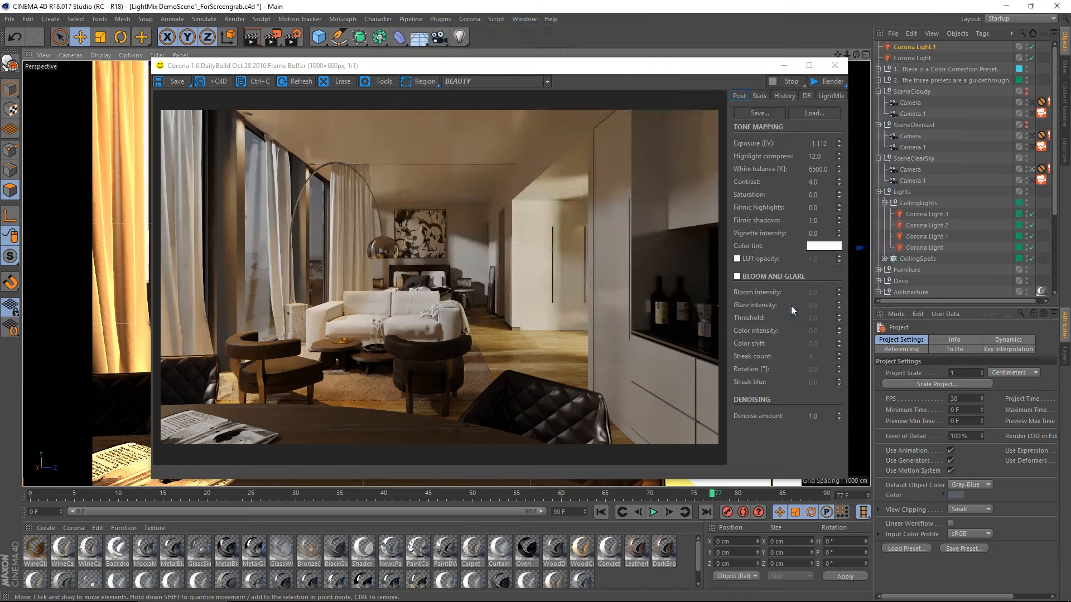
Switch the post settings between saved presets by loading Default.conf, HighContrast.conf, and Default.conf again.
{"action": "left_click", "coordinate": [828, 116]}
{"action": "double_click", "coordinate": [523, 102]}
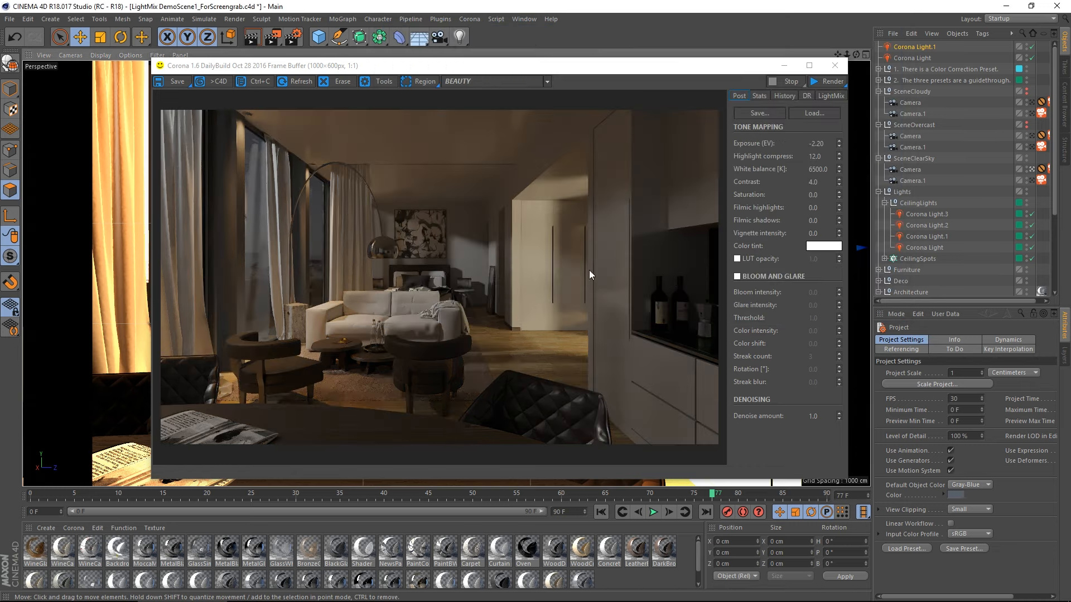
{"action": "left_click", "coordinate": [816, 113]}
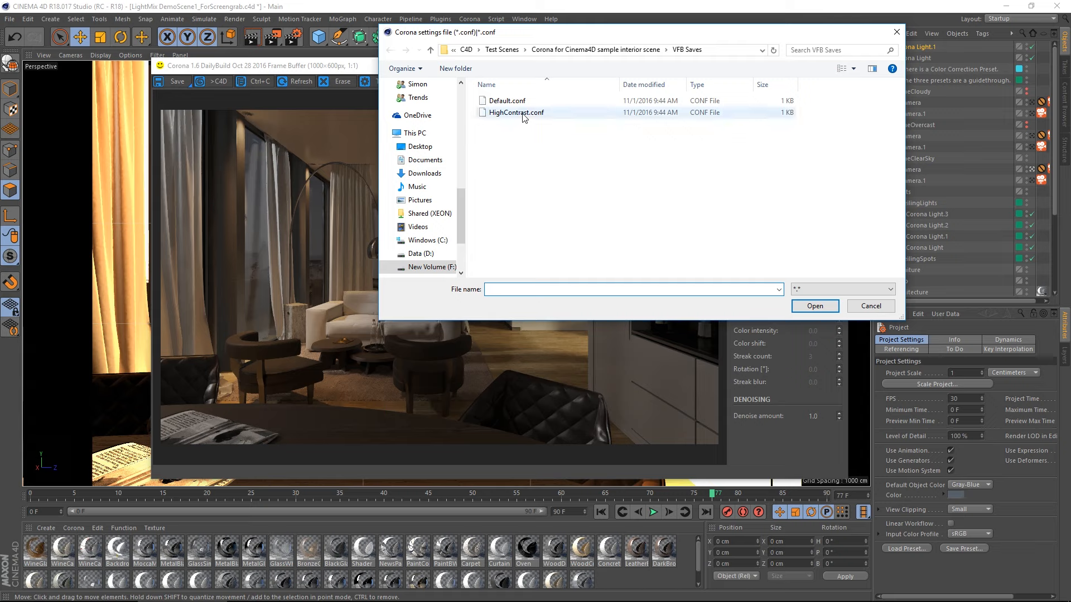
{"action": "double_click", "coordinate": [516, 114]}
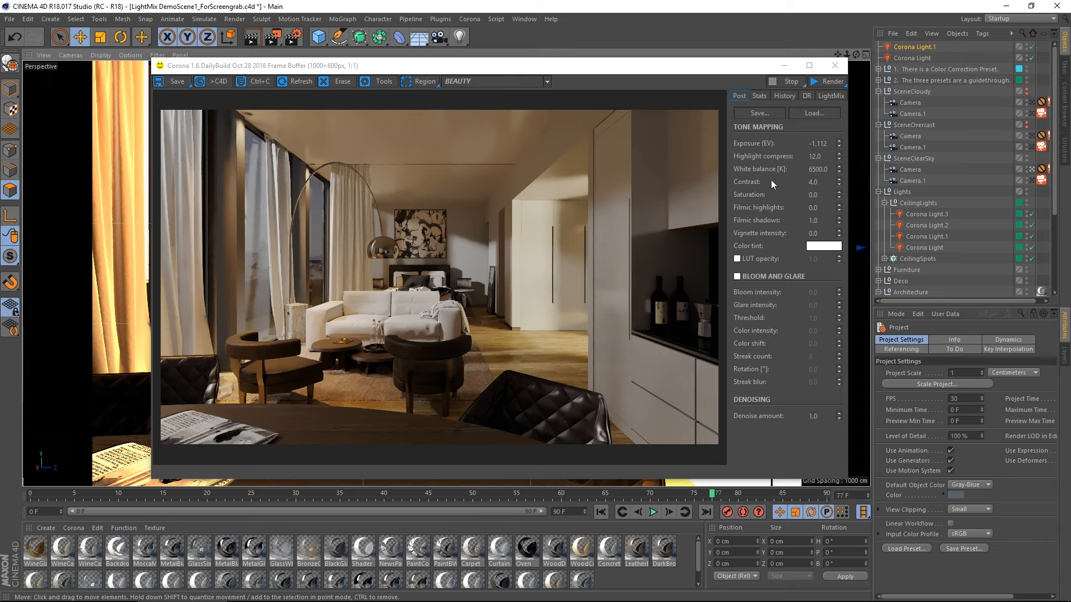
{"action": "left_click", "coordinate": [813, 113]}
{"action": "left_click", "coordinate": [519, 101]}
{"action": "double_click", "coordinate": [519, 102]}
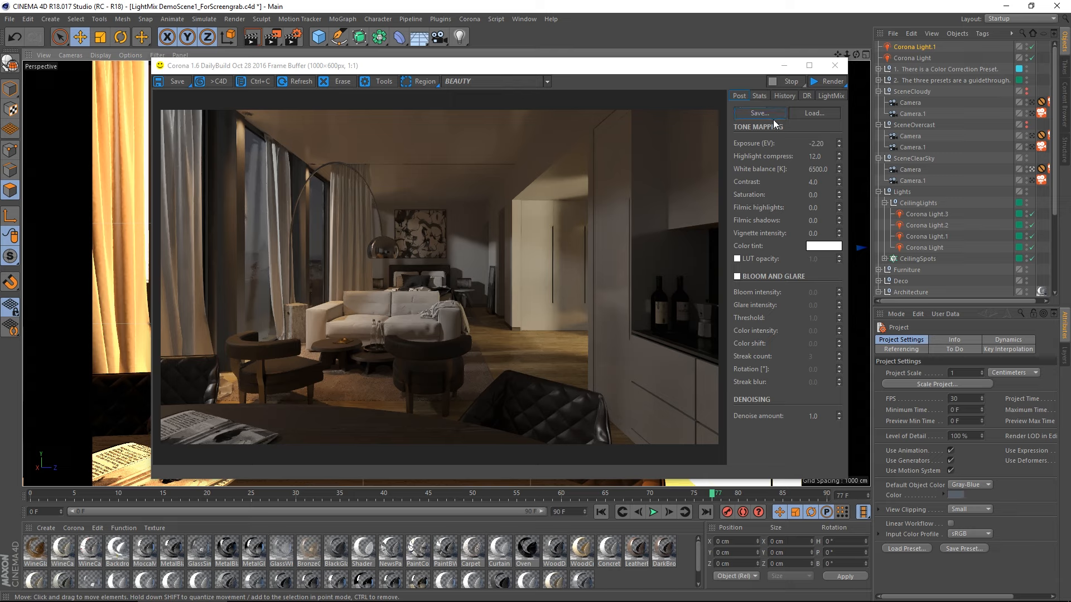
In LightMix, raise the Moonlight intensity to 2.265 and tint it blue with a colour temperature of 12907 K.
{"action": "left_click", "coordinate": [826, 96]}
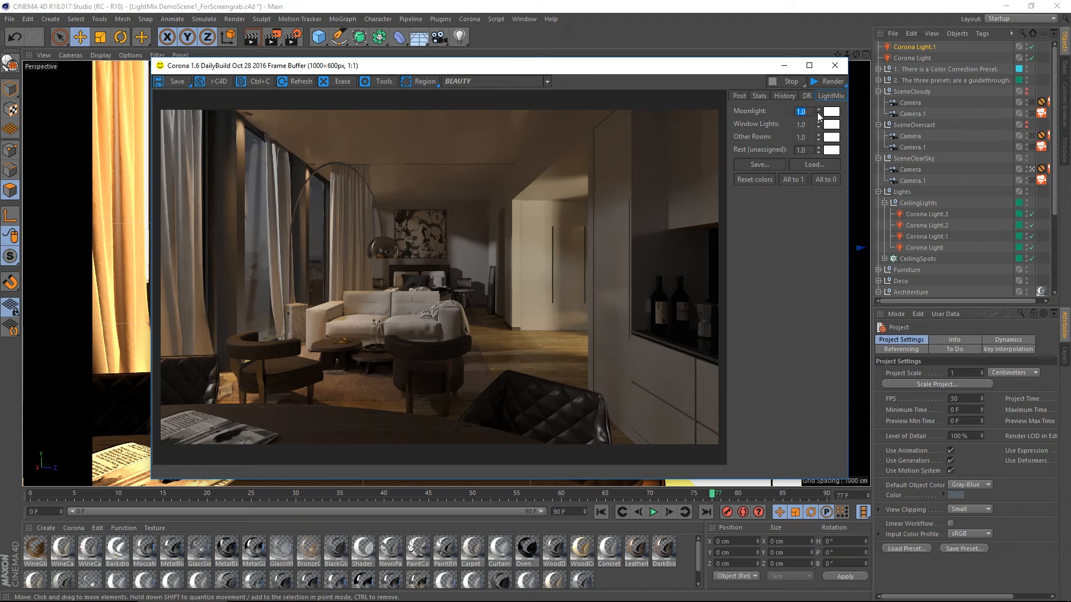
{"action": "left_click_drag", "start_coordinate": [818, 109], "coordinate": [818, 452]}
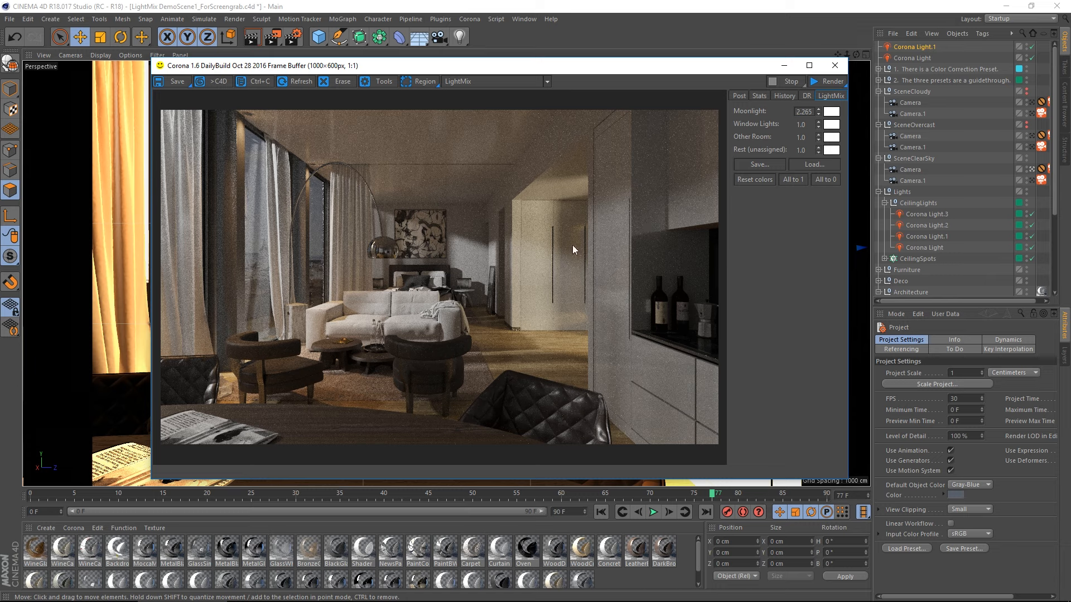
{"action": "left_click", "coordinate": [831, 114]}
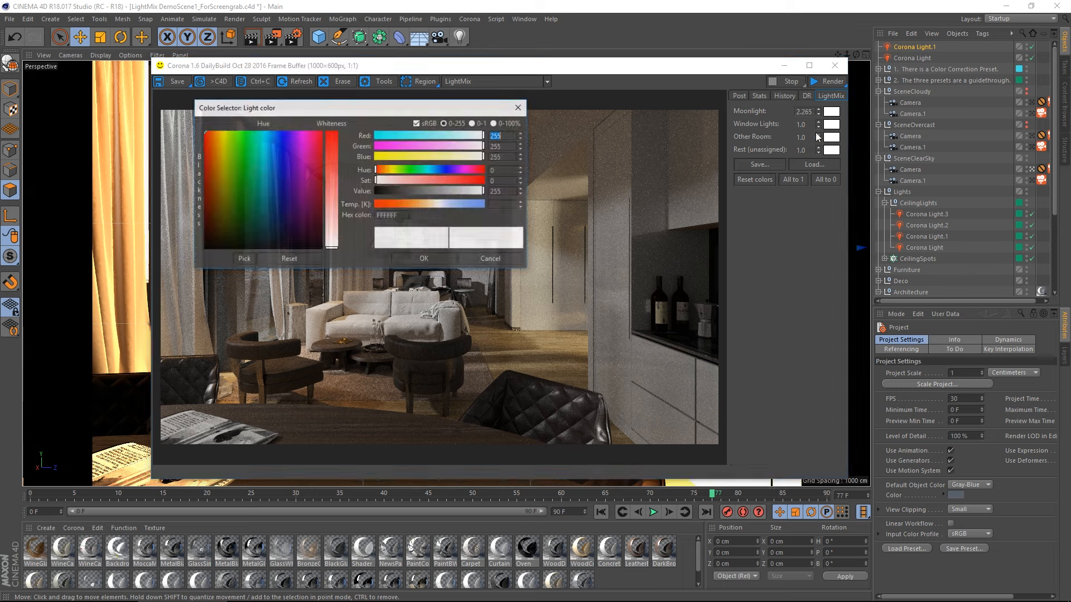
{"action": "left_click_drag", "start_coordinate": [478, 205], "coordinate": [475, 208]}
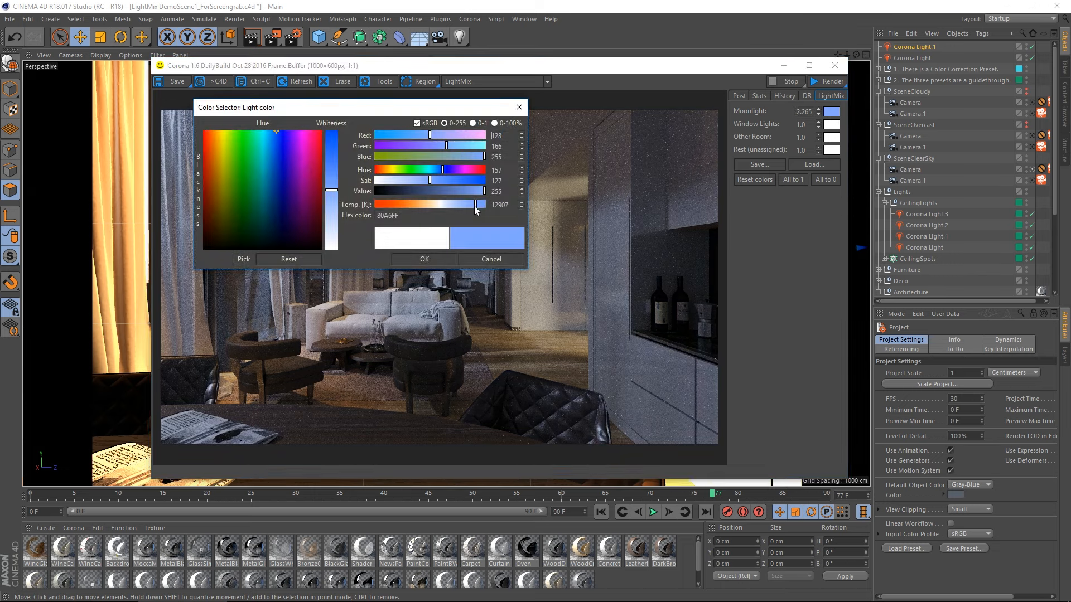
{"action": "left_click", "coordinate": [446, 260]}
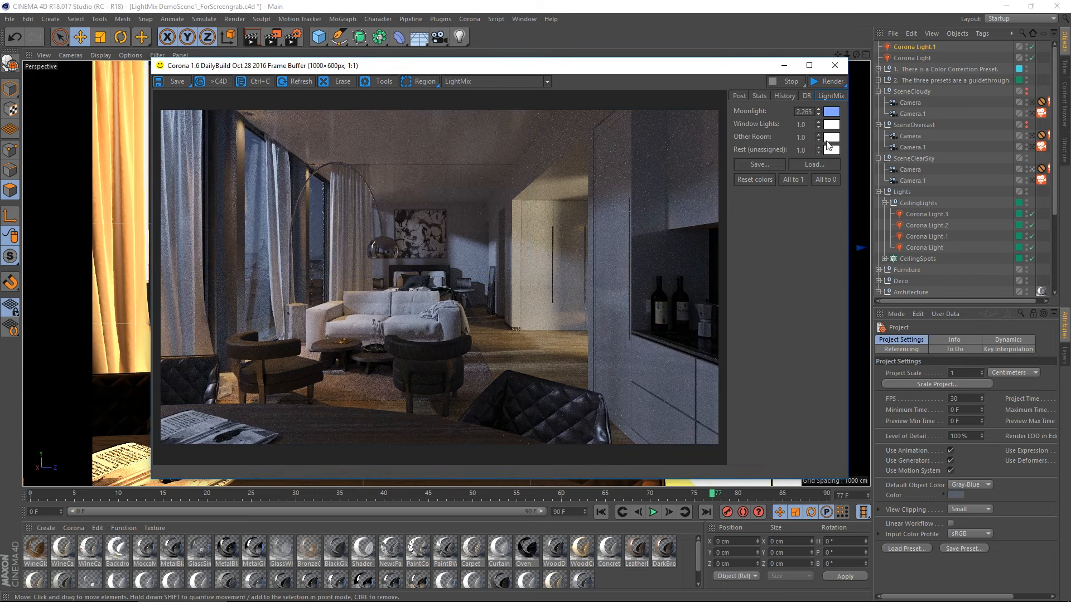
Set Other Room to 0.0 and Window Lights to 1.602, and save the LightMix settings as NightScene1.
{"action": "left_click_drag", "start_coordinate": [818, 138], "coordinate": [800, 466]}
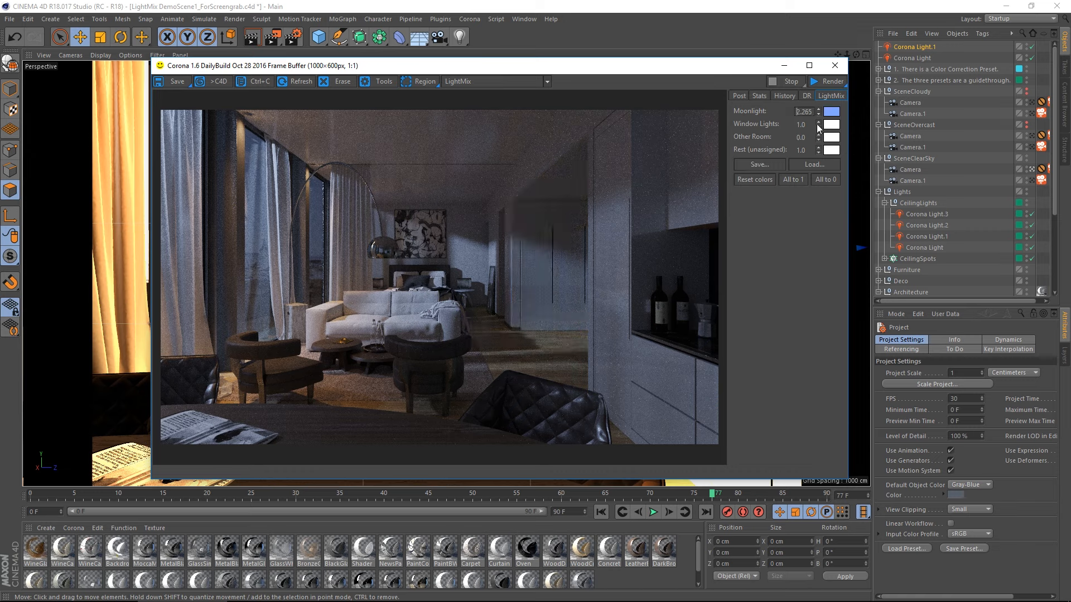
{"action": "left_click_drag", "start_coordinate": [818, 127], "coordinate": [811, 550]}
{"action": "left_click", "coordinate": [759, 164]}
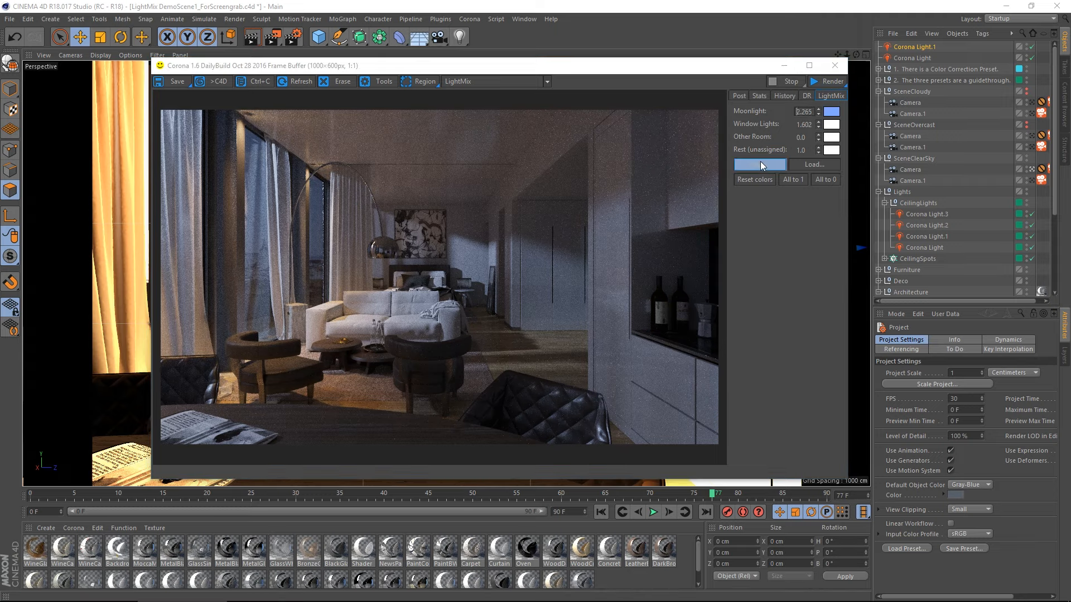
{"action": "type", "text": "NightScene1"}
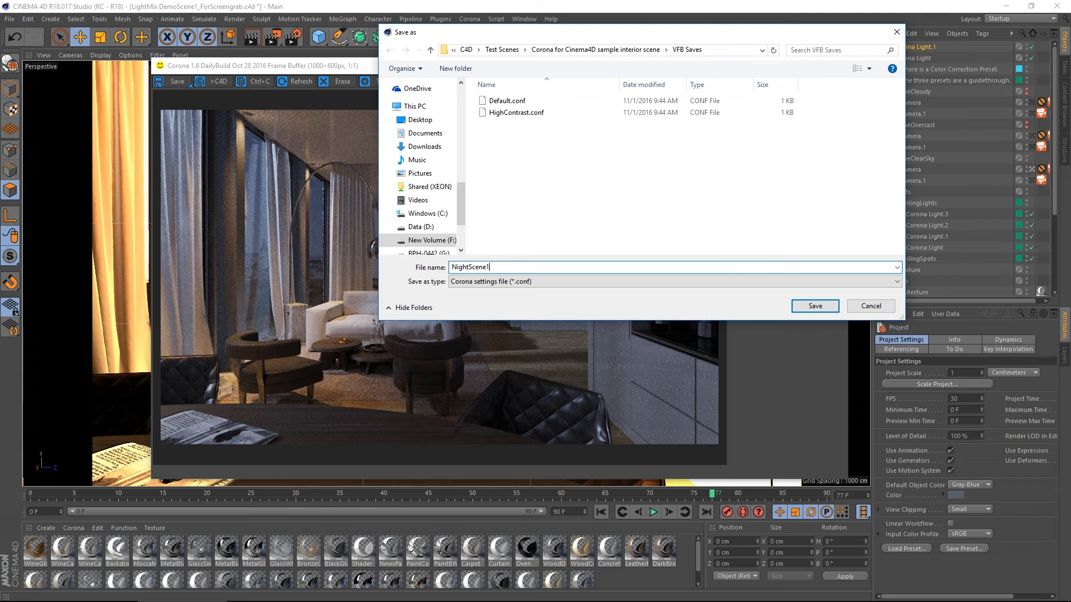
{"action": "key", "text": "Return"}
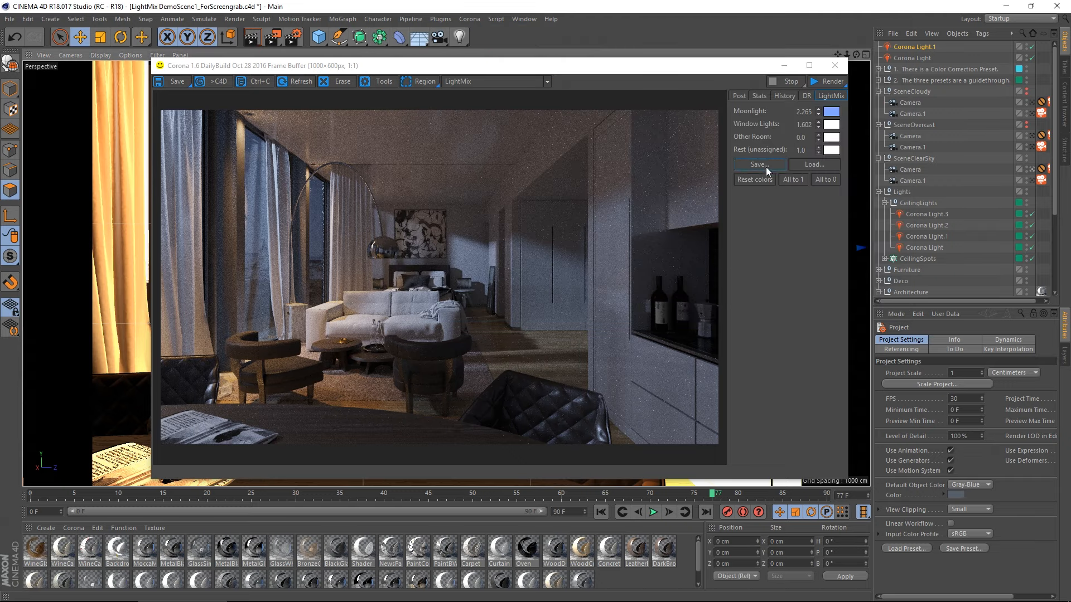
Change the Window Lights colour to yellow, hex FFFF63.
{"action": "left_click", "coordinate": [831, 125]}
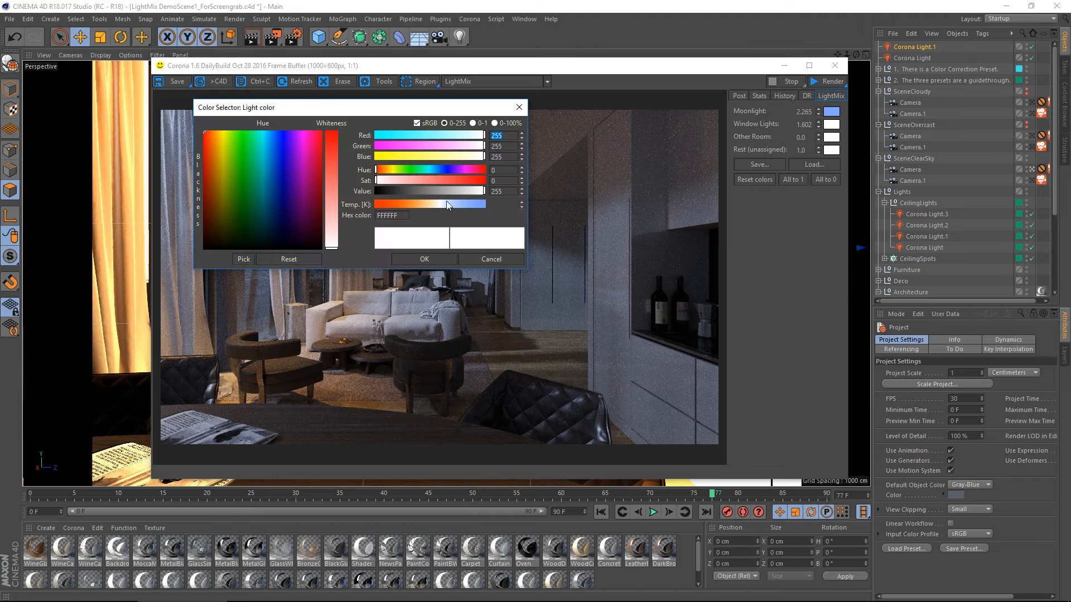
{"action": "left_click_drag", "start_coordinate": [438, 109], "coordinate": [724, 186]}
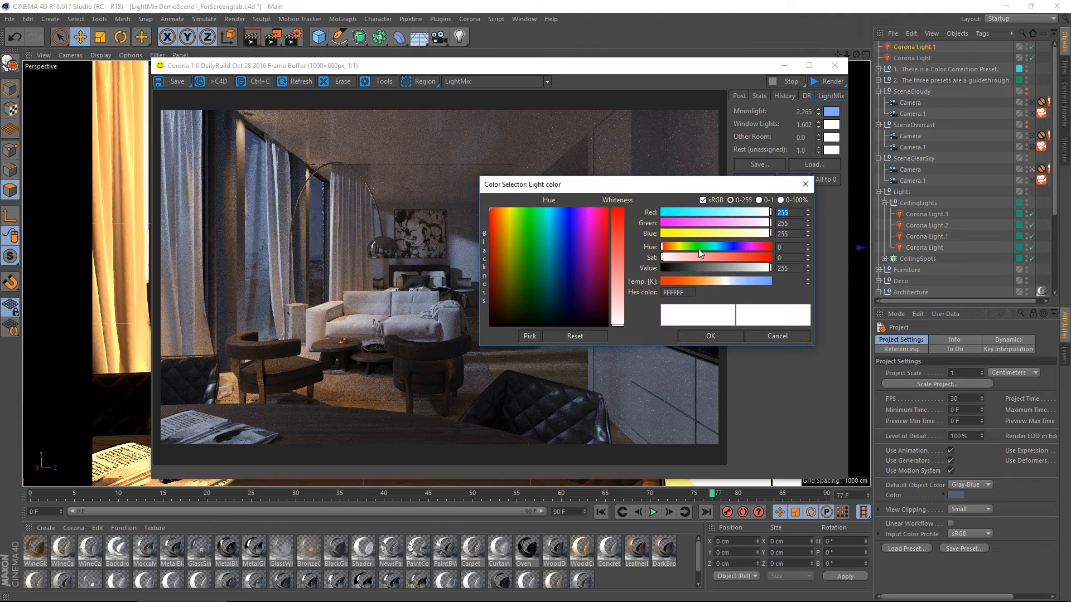
{"action": "left_click_drag", "start_coordinate": [683, 247], "coordinate": [679, 246]}
{"action": "left_click", "coordinate": [703, 234]}
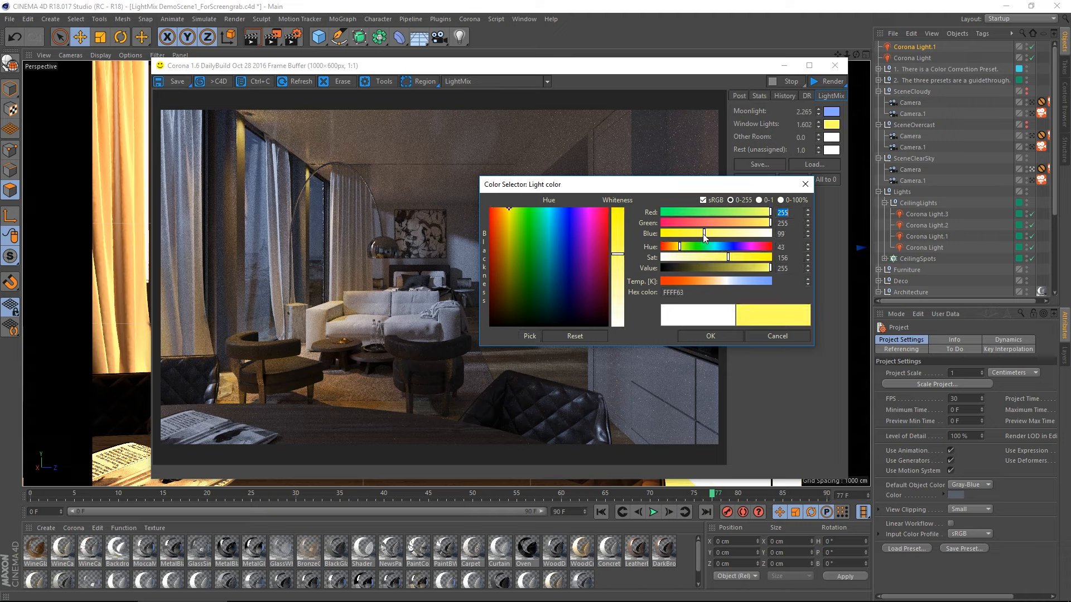
{"action": "left_click", "coordinate": [709, 335]}
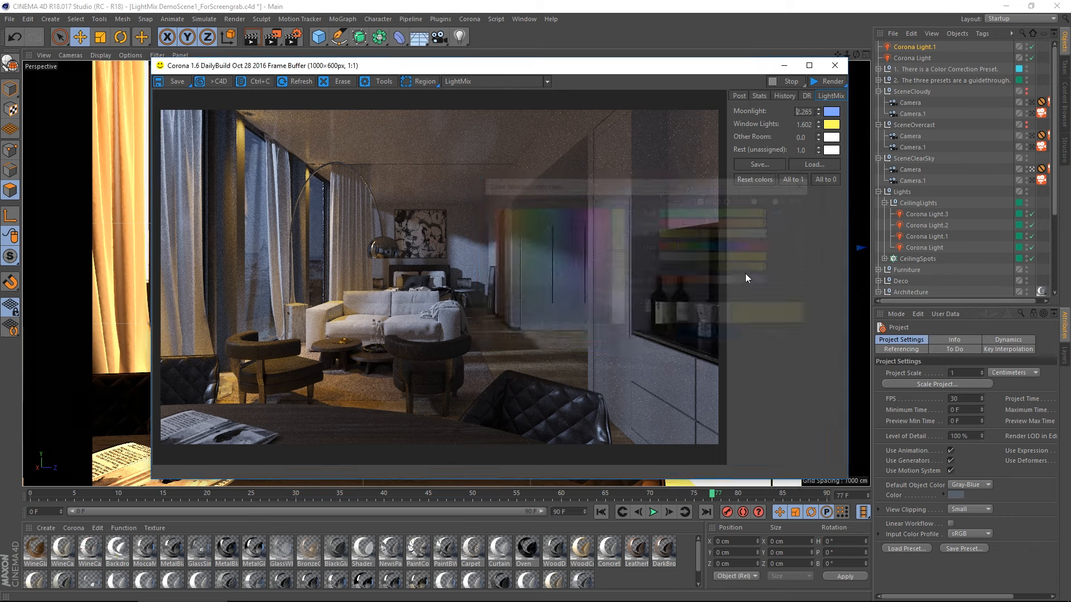
Set Moonlight to 0.573 and Other Room to 0.548, and save the LightMix settings as NightScene2.
{"action": "left_click_drag", "start_coordinate": [820, 114], "coordinate": [789, 453]}
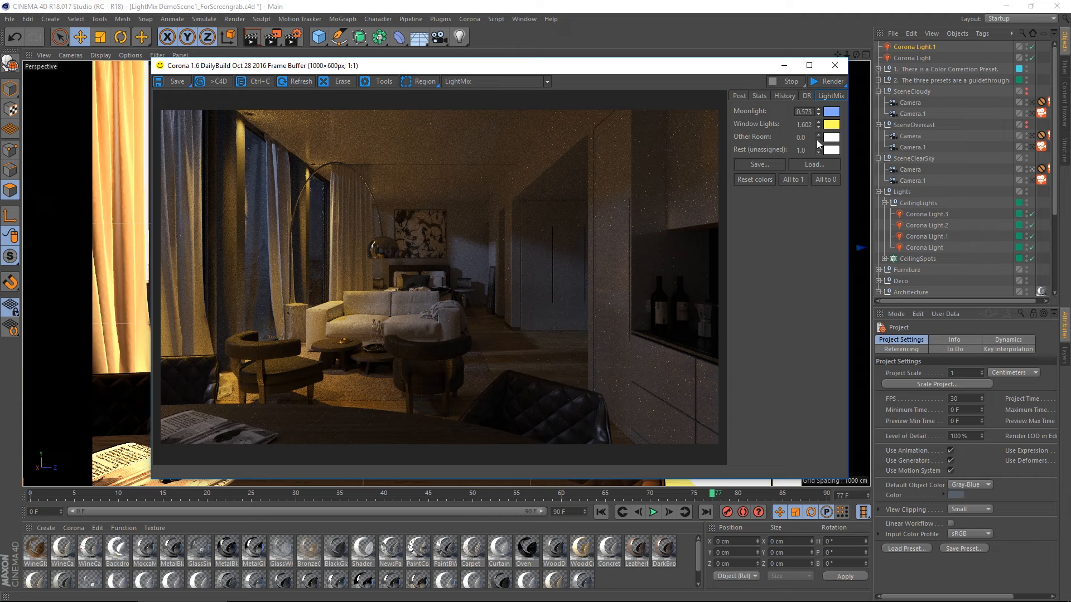
{"action": "left_click_drag", "start_coordinate": [818, 139], "coordinate": [815, 601]}
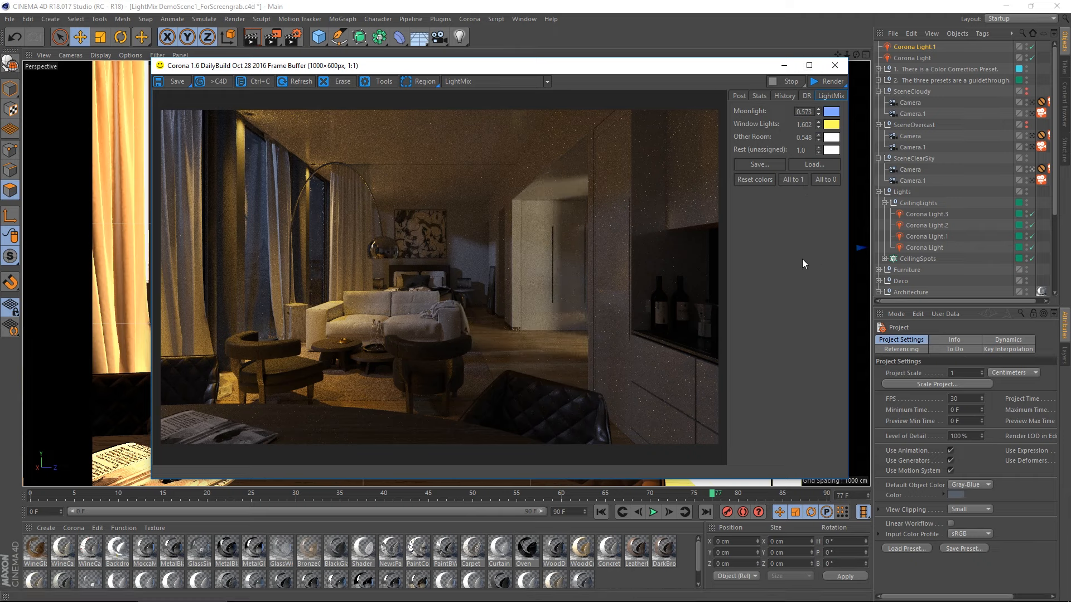
{"action": "left_click", "coordinate": [763, 165]}
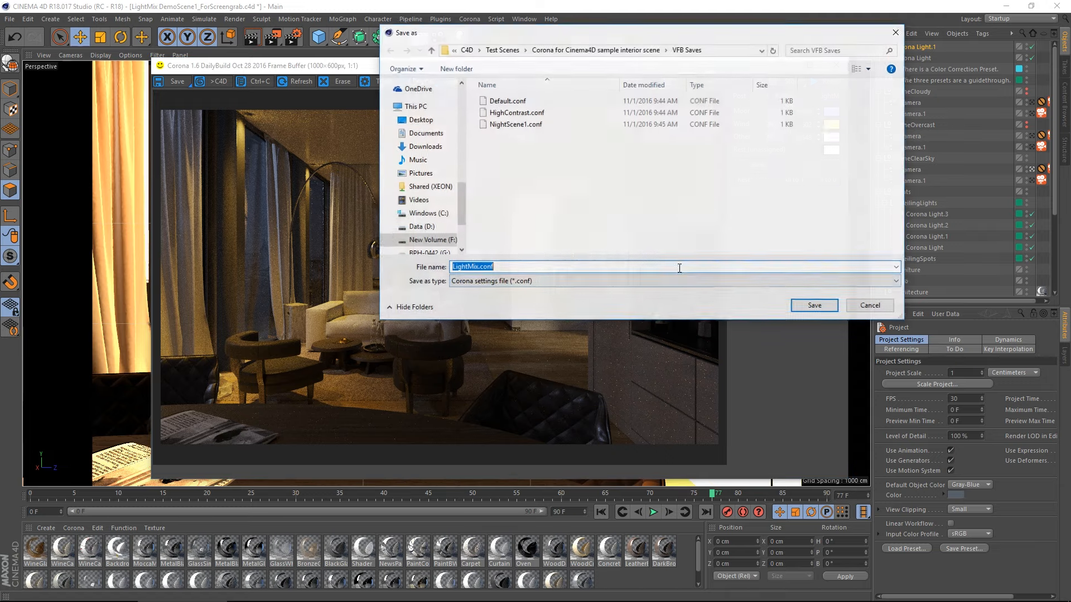
{"action": "type", "text": "Night"}
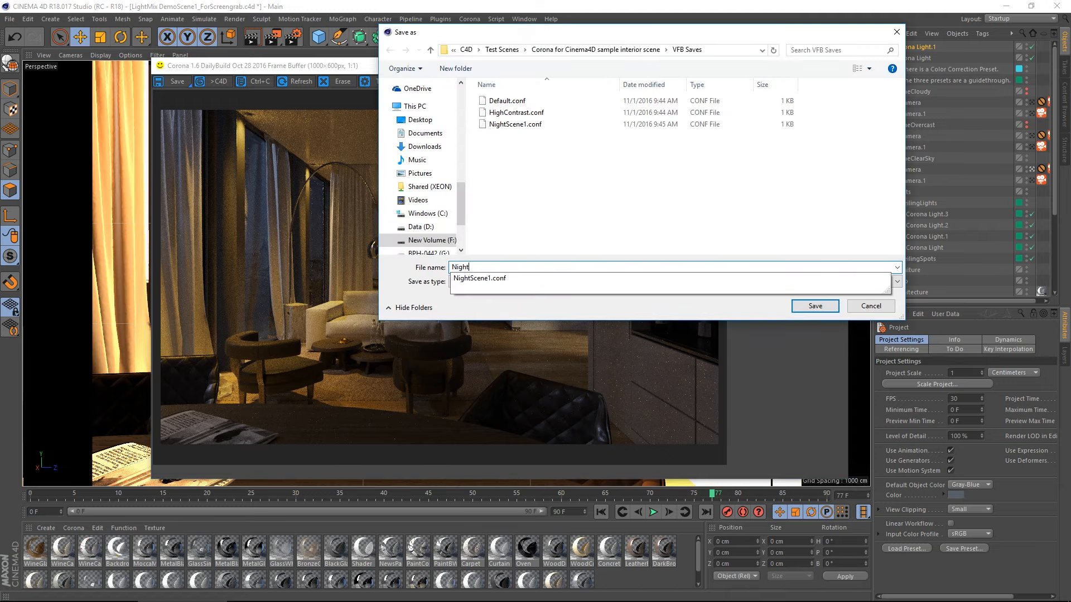
{"action": "type", "text": "Scene2"}
{"action": "key", "text": "Return"}
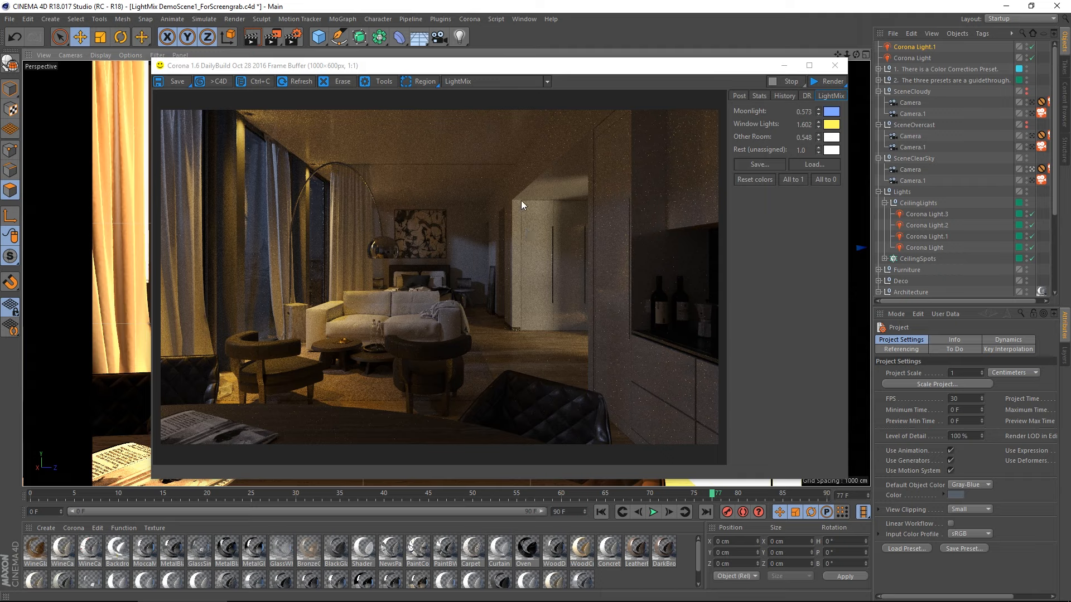
Load the NightScene1.conf LightMix settings, followed by NightScene2.conf, to compare the two saved lighting setups.
{"action": "left_click", "coordinate": [814, 165]}
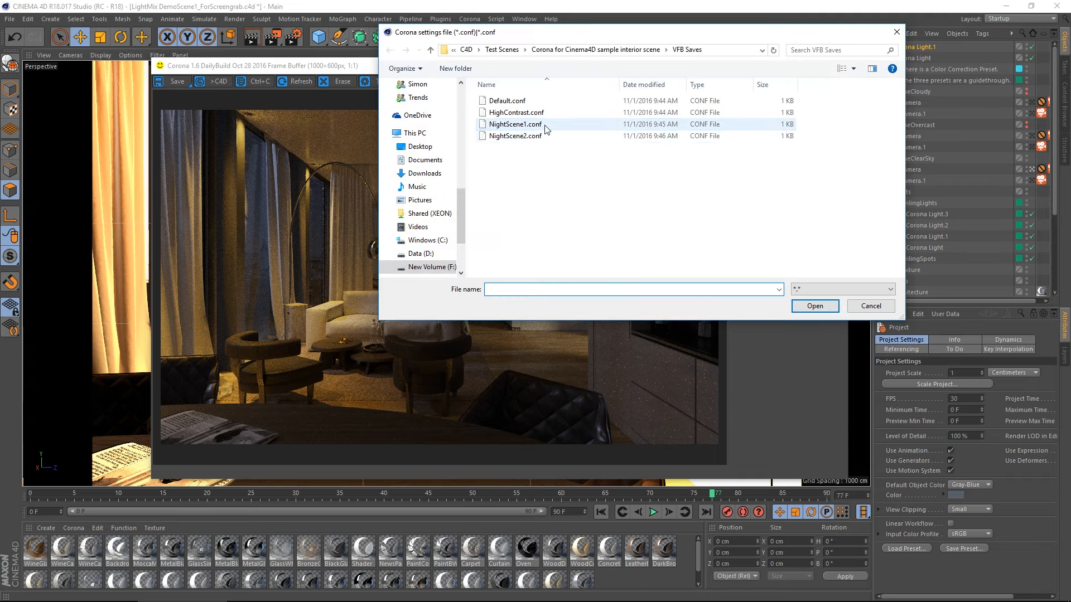
{"action": "double_click", "coordinate": [516, 125]}
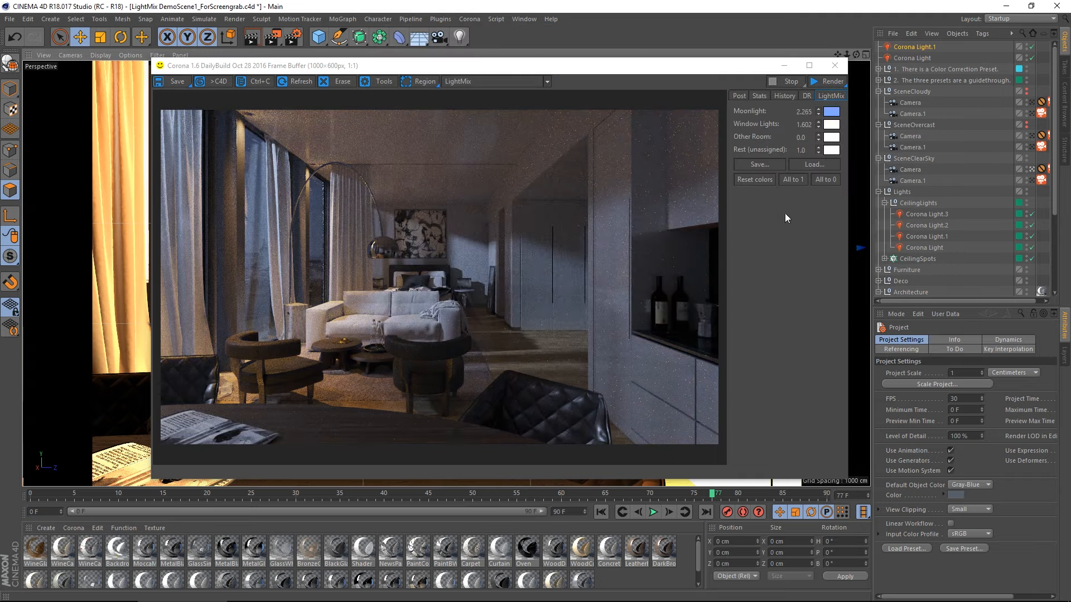
{"action": "left_click", "coordinate": [814, 165]}
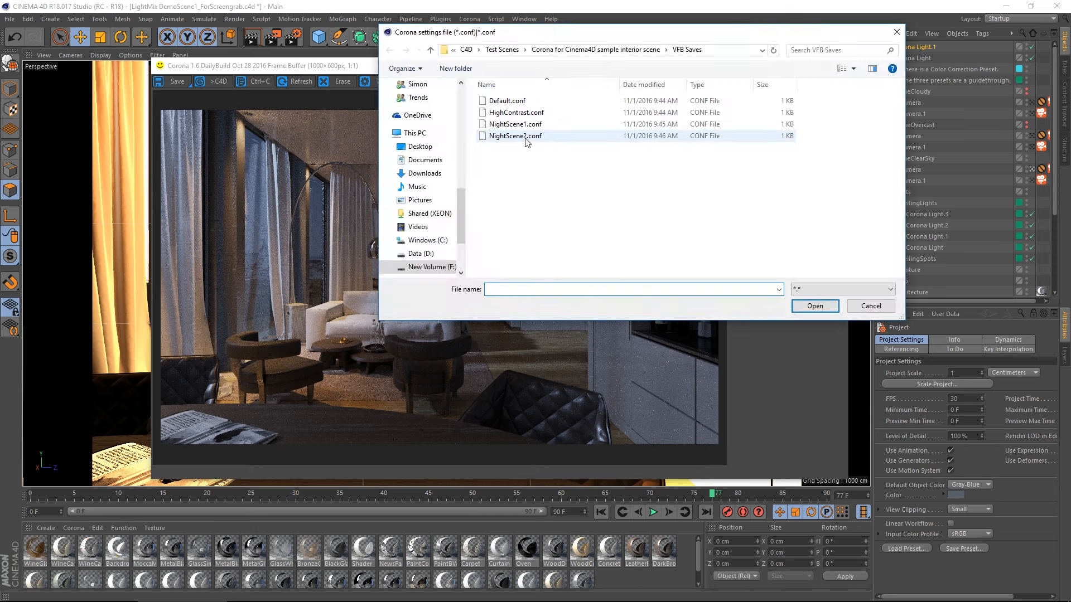
{"action": "double_click", "coordinate": [524, 137]}
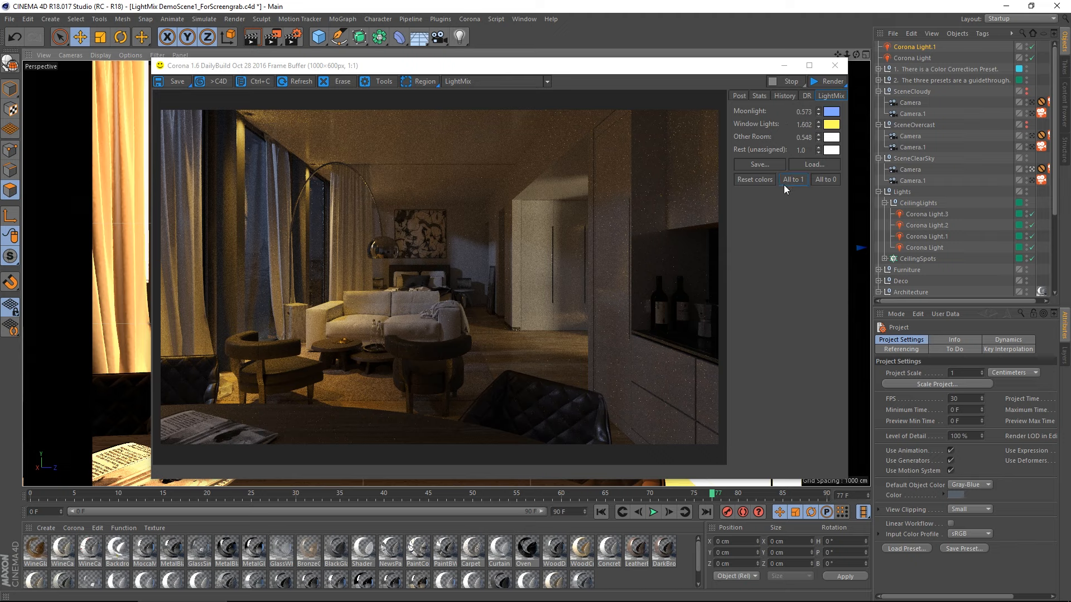
Reset all LightMix colours to white and set all light intensities to 0.
{"action": "left_click", "coordinate": [754, 179]}
{"action": "left_click", "coordinate": [525, 271]}
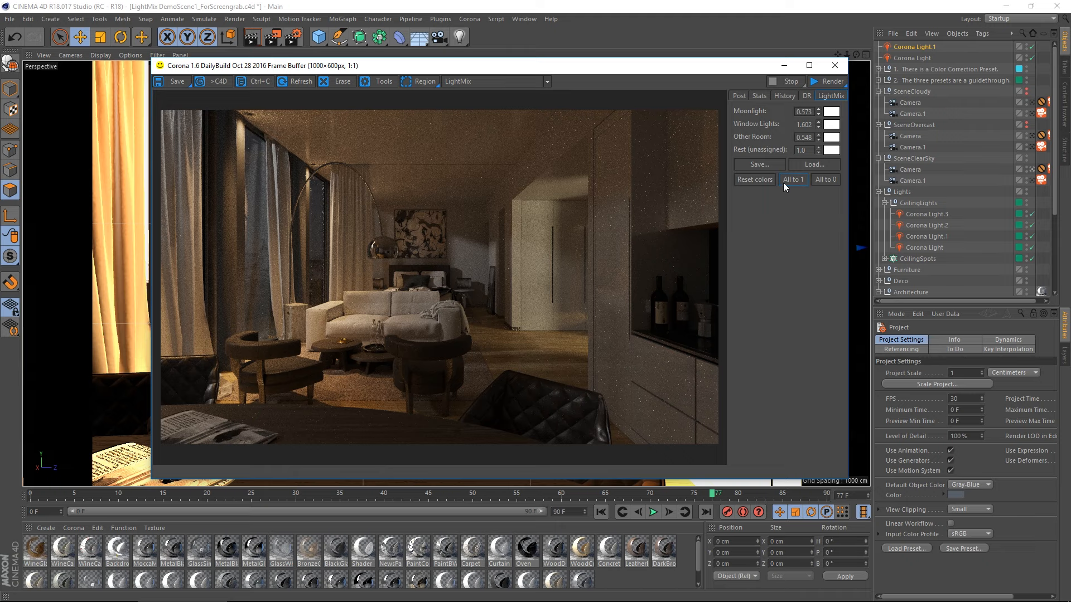
{"action": "left_click", "coordinate": [826, 180]}
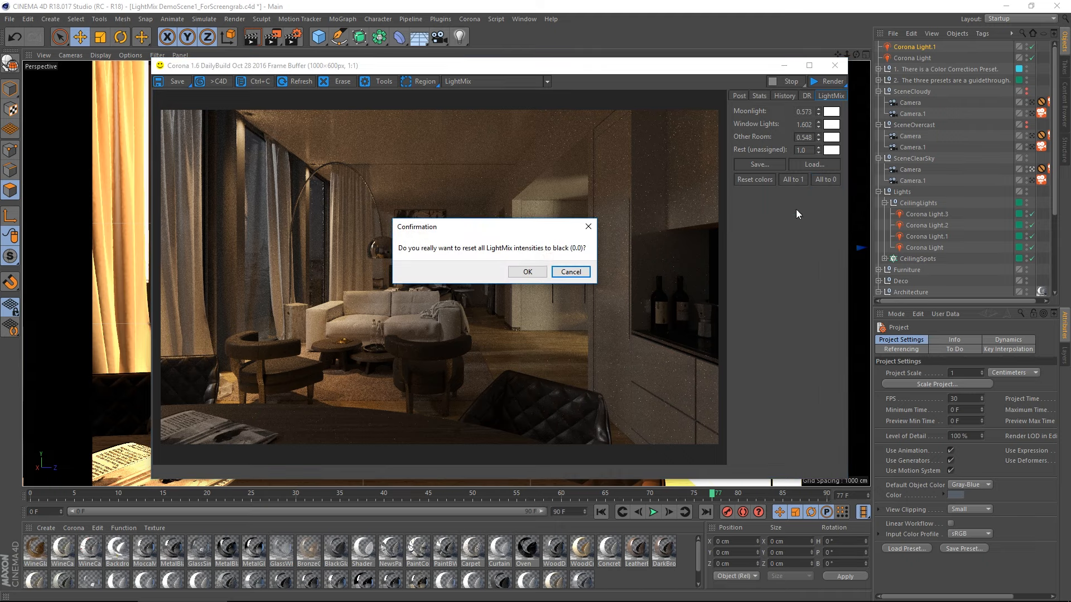
{"action": "left_click", "coordinate": [536, 271]}
Raise Other Room to 0.812 to isolate that light, and reset all LightMix intensities to 1.
{"action": "left_click_drag", "start_coordinate": [818, 137], "coordinate": [812, 520]}
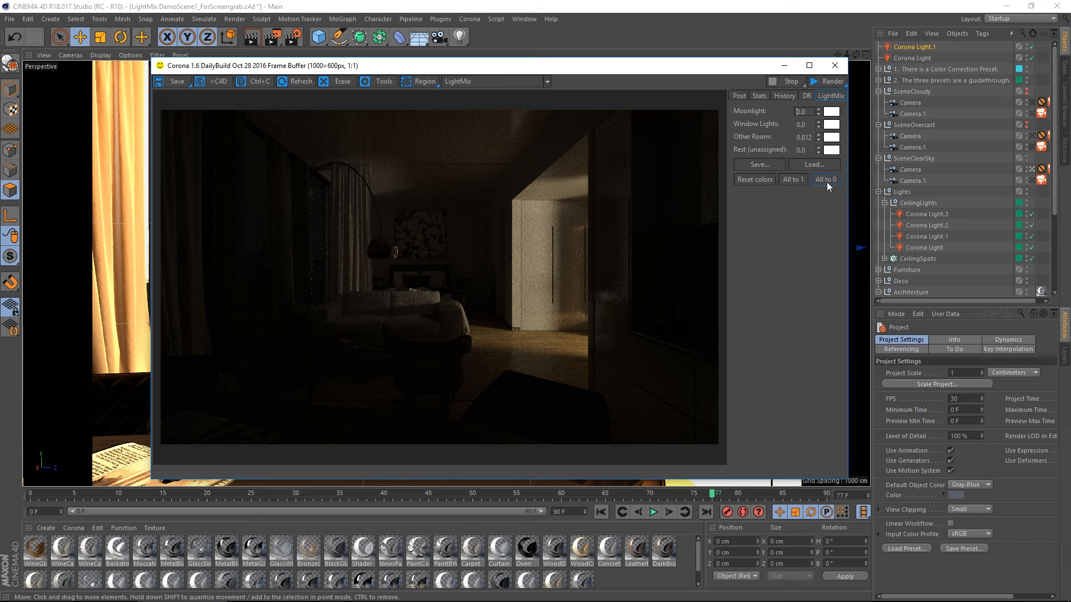
{"action": "left_click", "coordinate": [792, 185]}
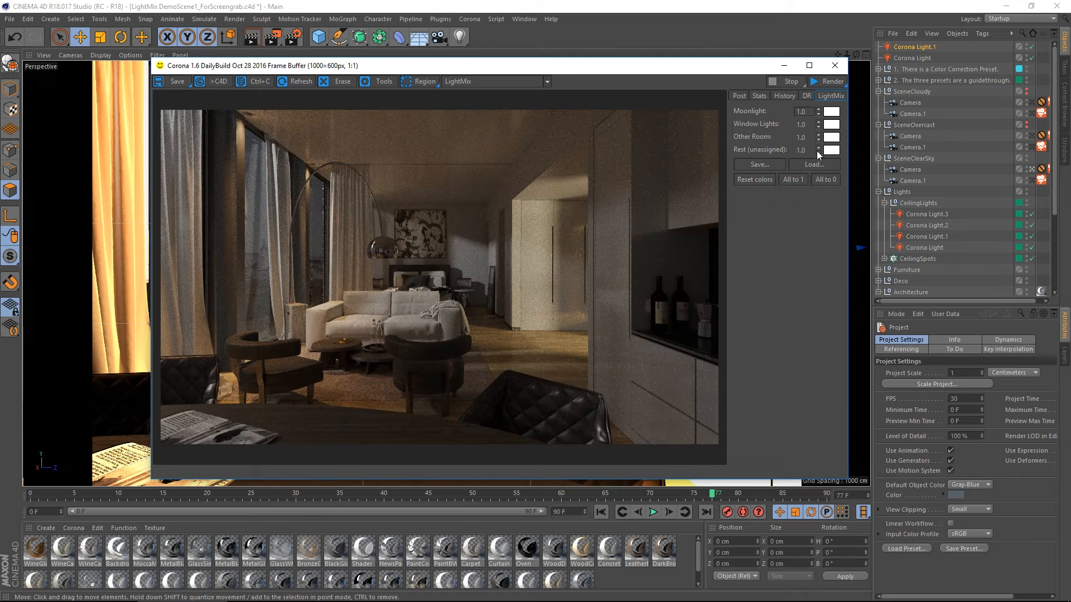